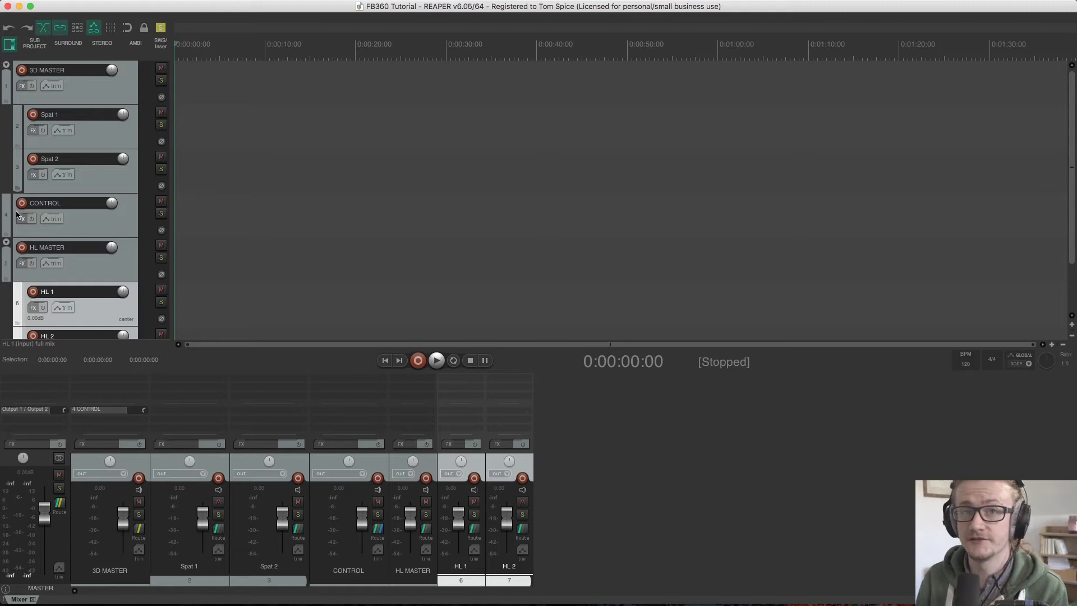
Collapse the HL MASTER folder and bring up the Spat 1 track's FX chain
left_click(6, 242)
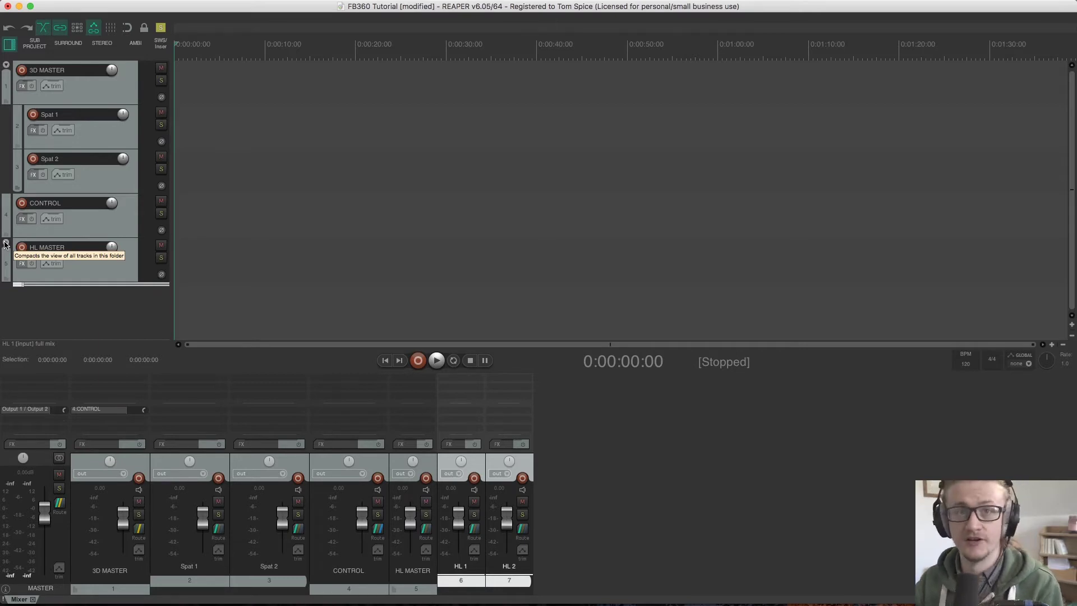
left_click(32, 130)
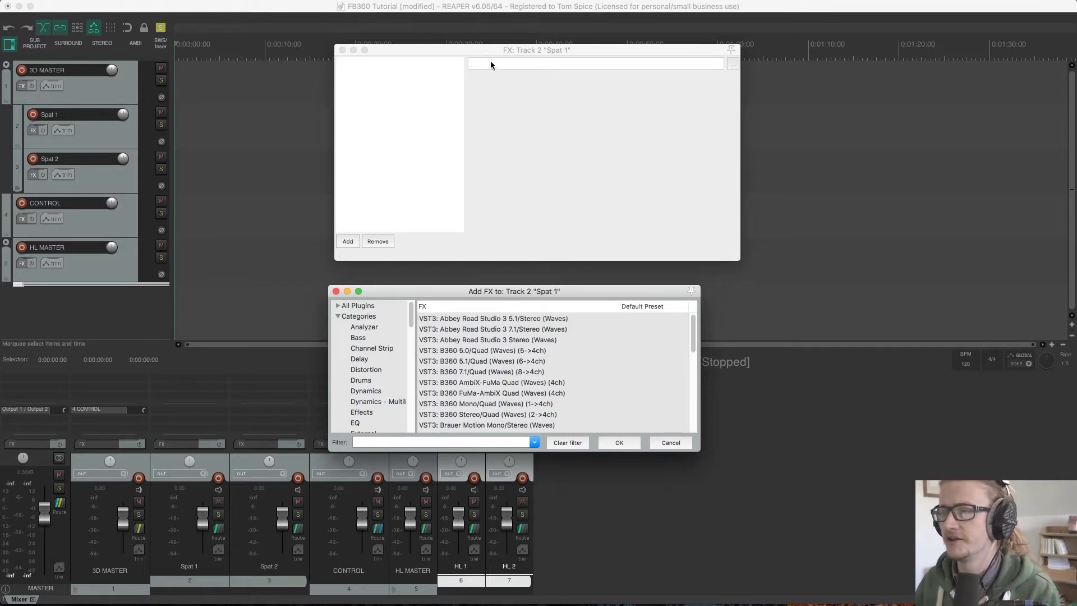
Reposition the Spat 1 FX windows and reopen Add FX showing All Plugins
left_click(516, 50)
mouse_move(527, 49)
left_mouse_down()
mouse_move(477, 48)
mouse_move(506, 54)
left_mouse_up()
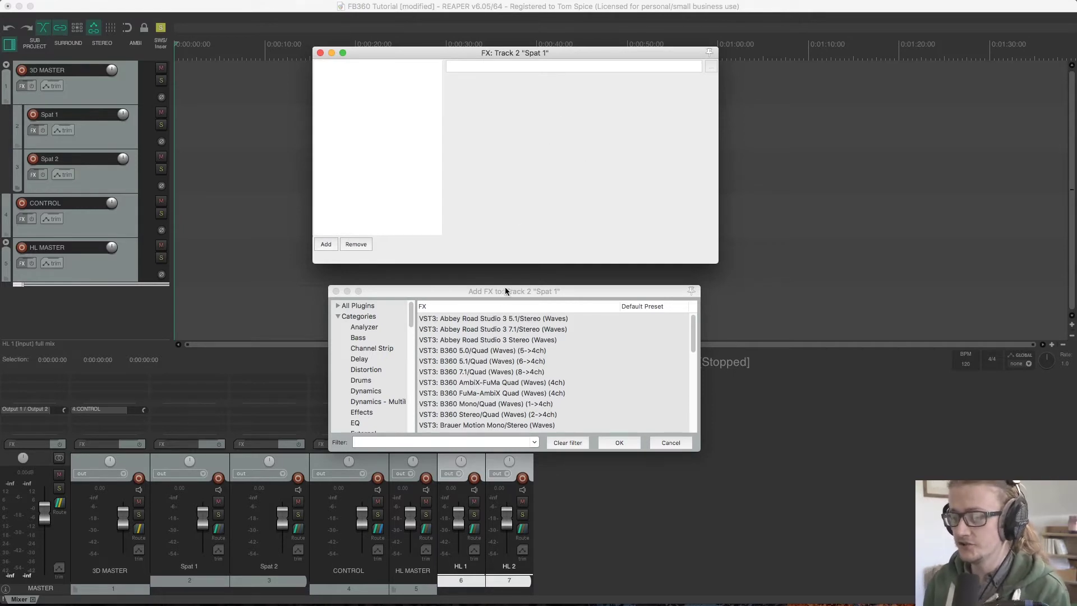
mouse_move(505, 287)
left_mouse_down()
mouse_move(479, 264)
mouse_move(533, 277)
mouse_move(512, 275)
left_mouse_up()
left_click(394, 294)
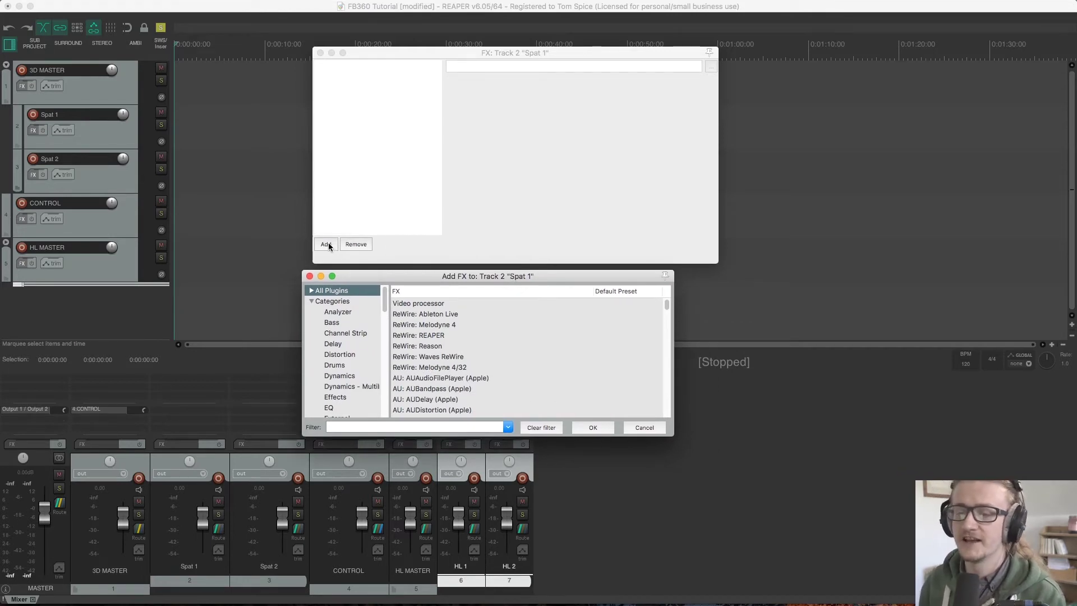
left_click(310, 277)
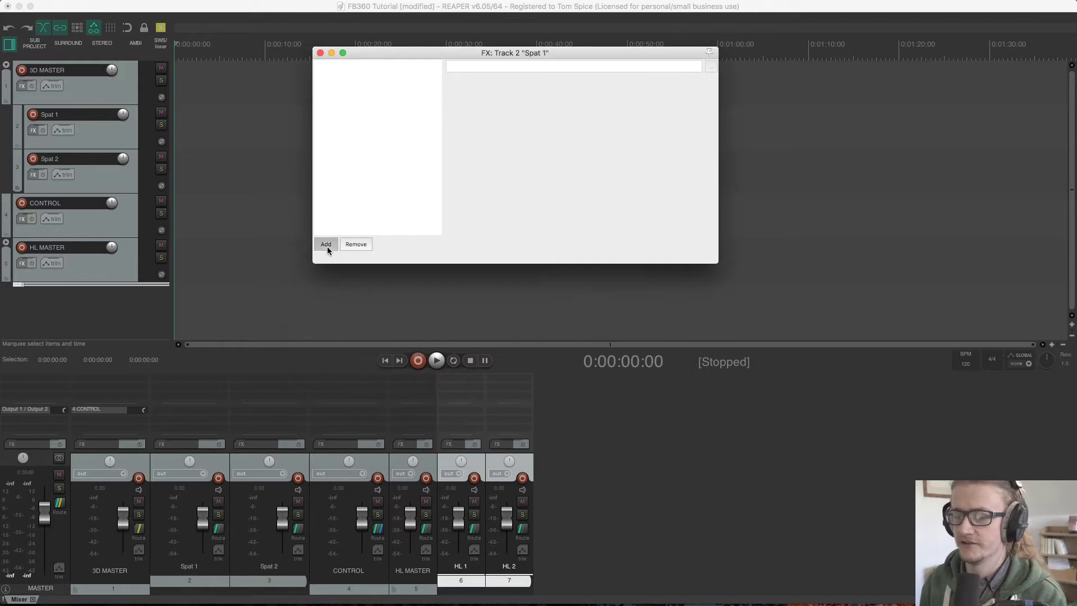
left_click(328, 247)
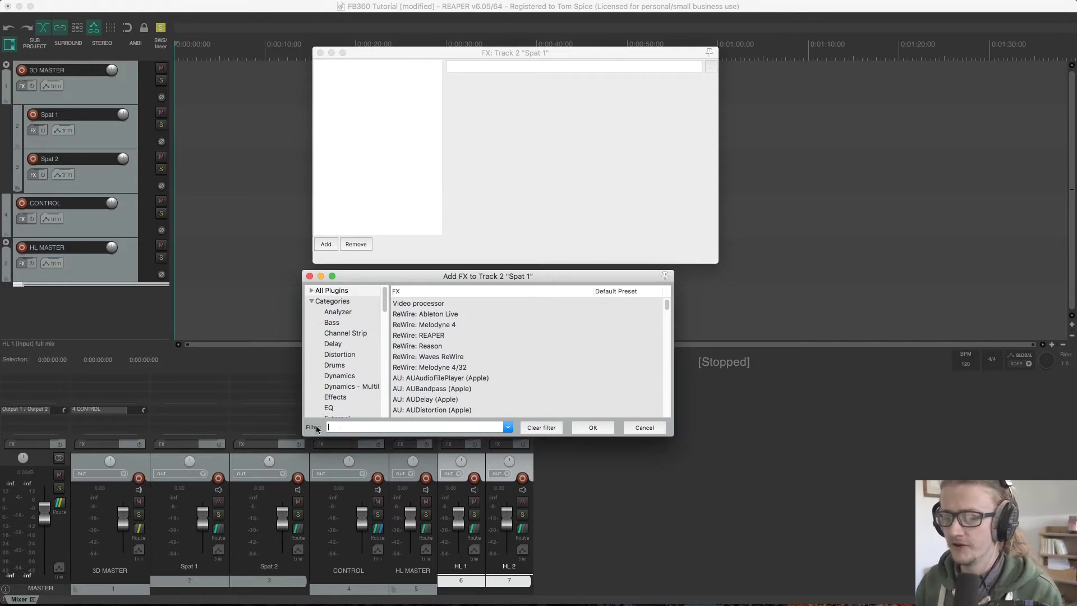
Filter the Spat 1 plugin browser by 'fb' and select FB360 Spatialiser
type("fb")
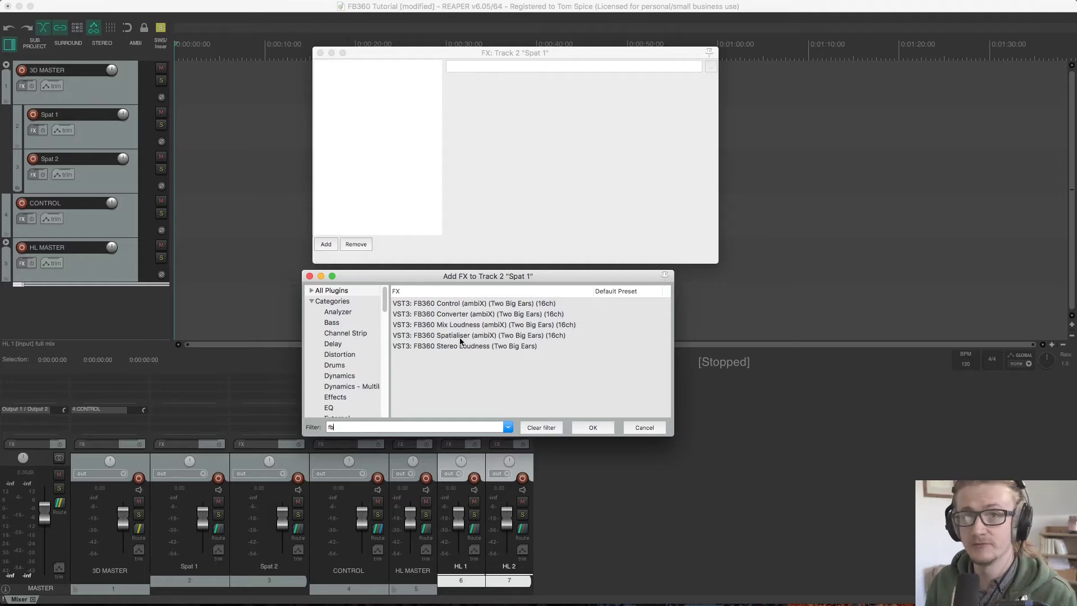
left_click(509, 336)
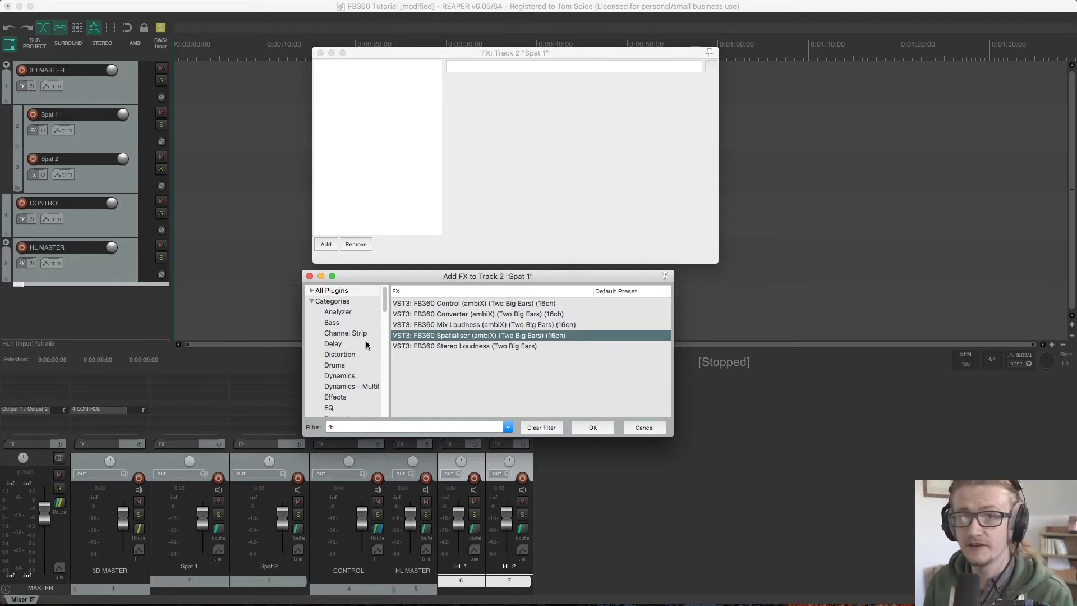
left_click(258, 126)
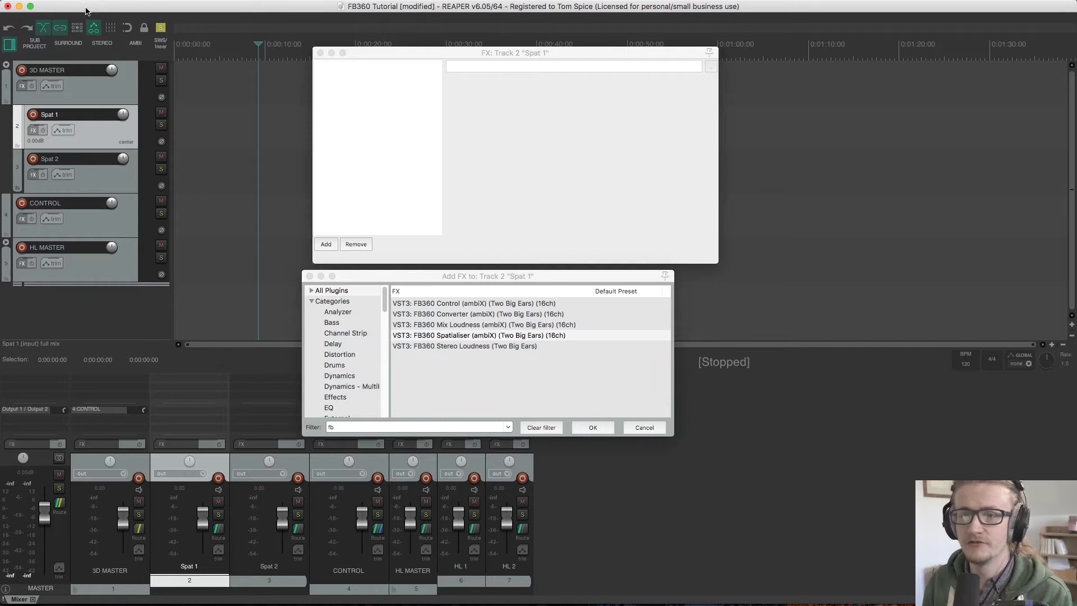
left_click(46, 7)
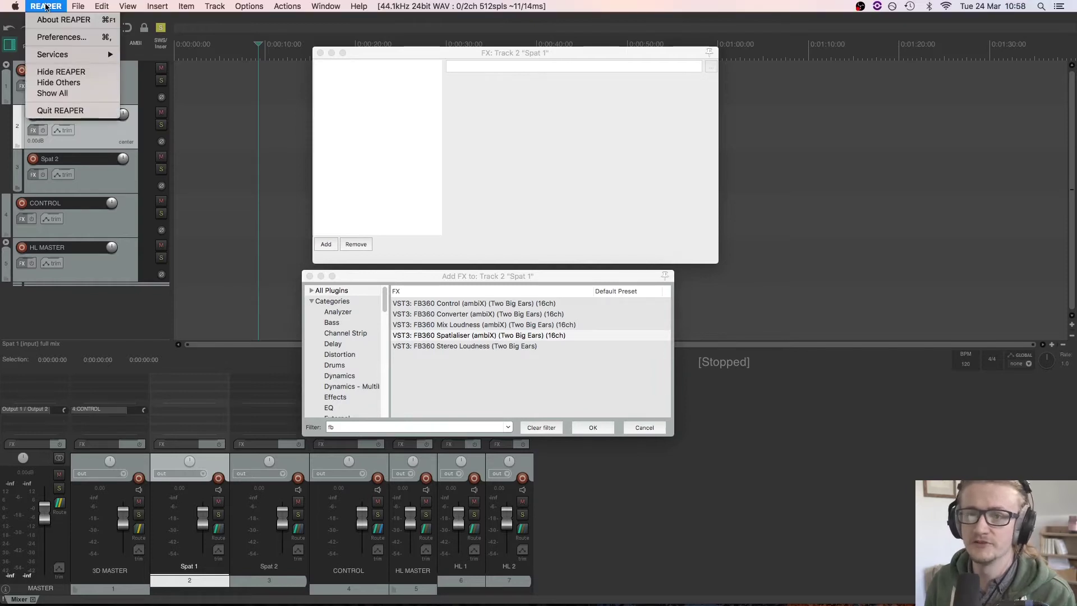
left_click(62, 37)
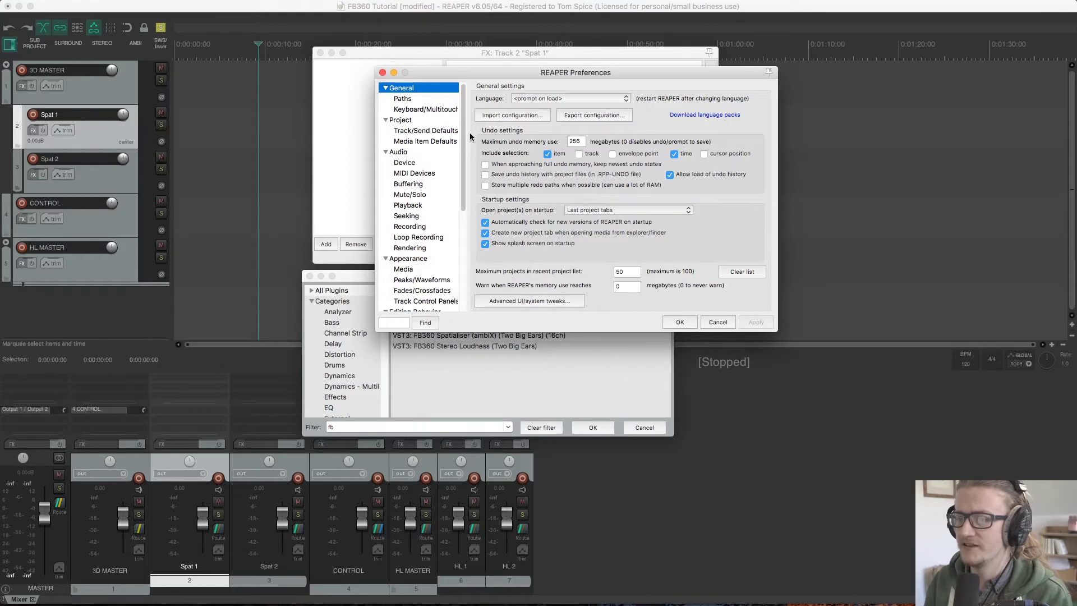
scroll(463, 136, "down", 2)
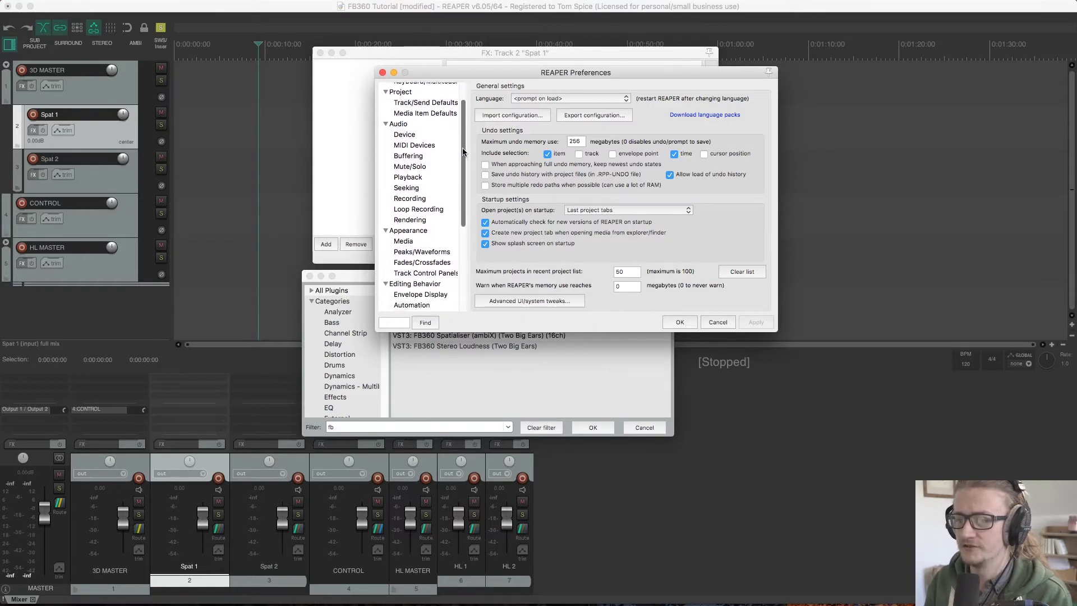
left_click_drag(463, 152, 455, 192)
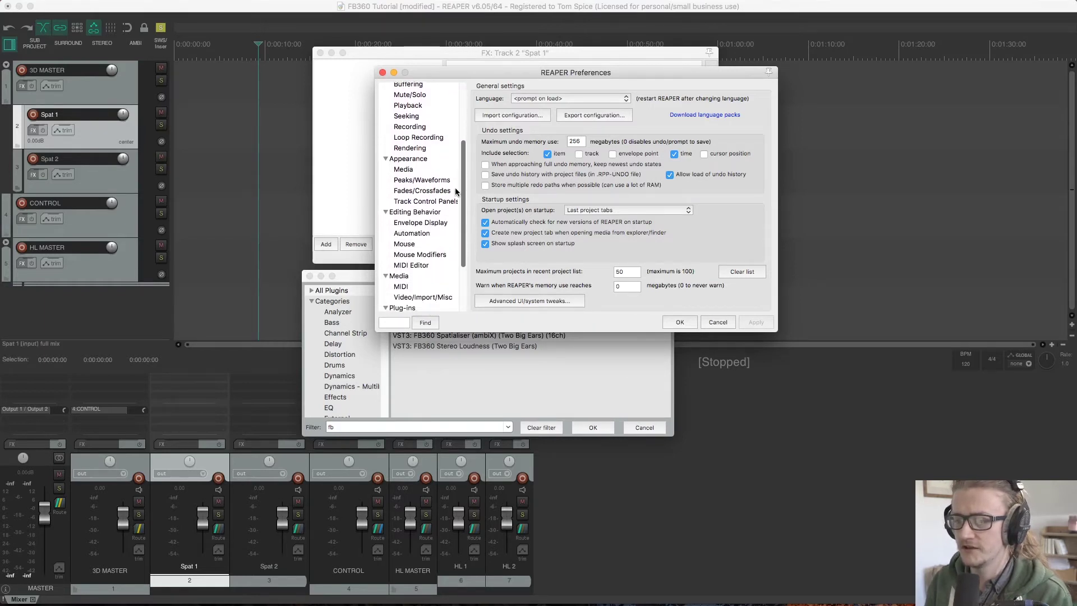
scroll(456, 191, "down", 4)
left_click(417, 232)
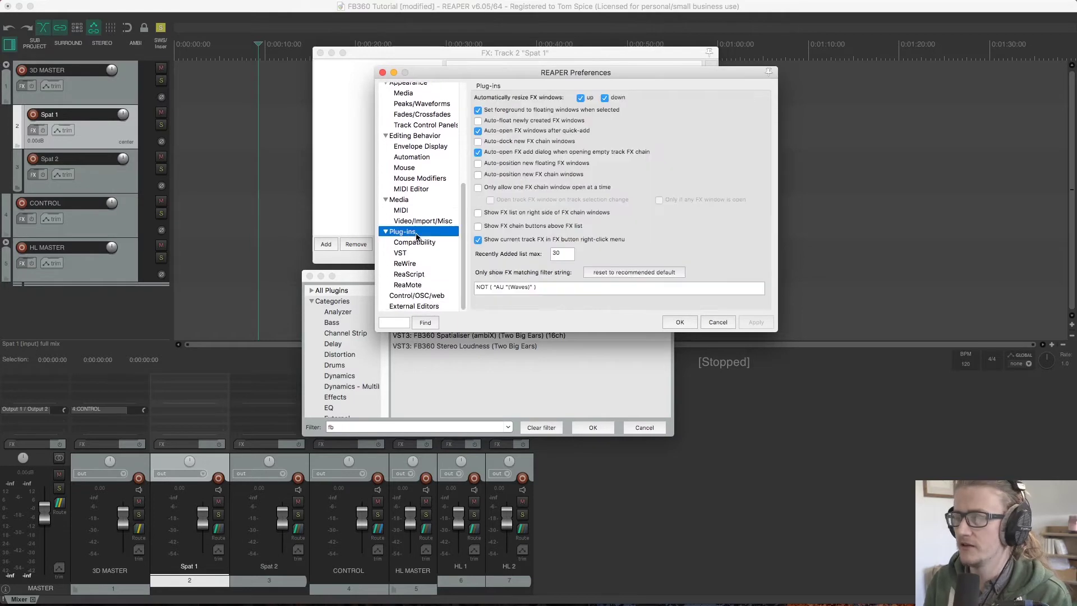
left_click(403, 253)
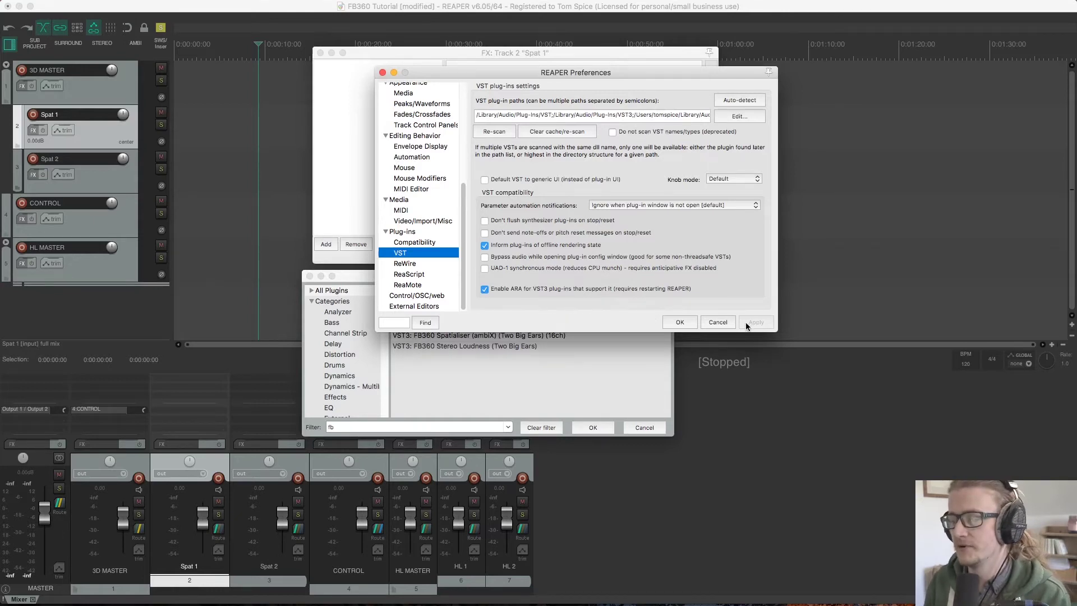
left_click(711, 321)
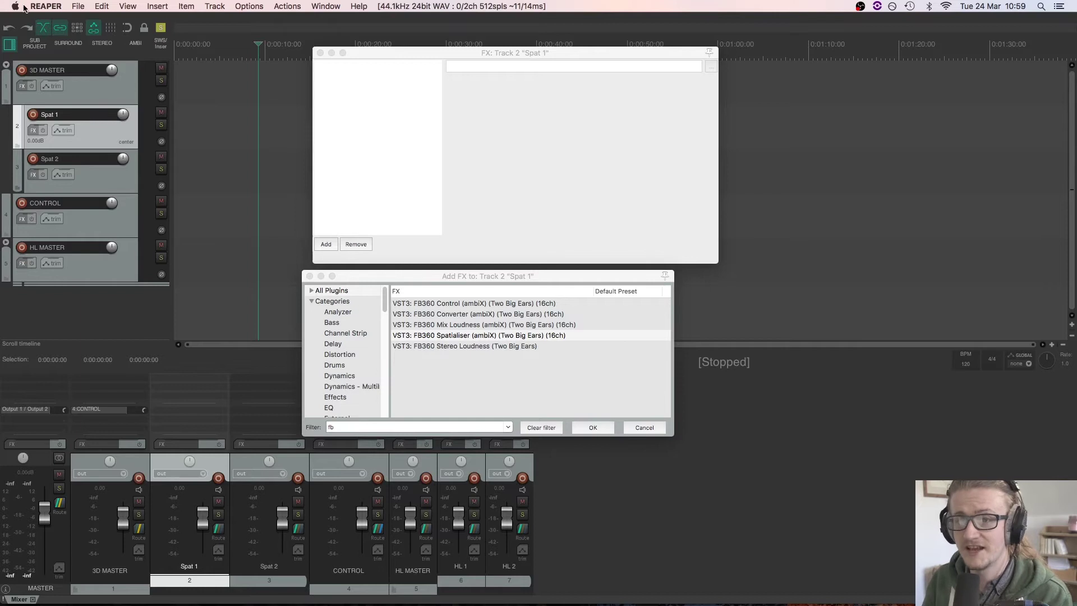
left_click(45, 6)
left_click(61, 35)
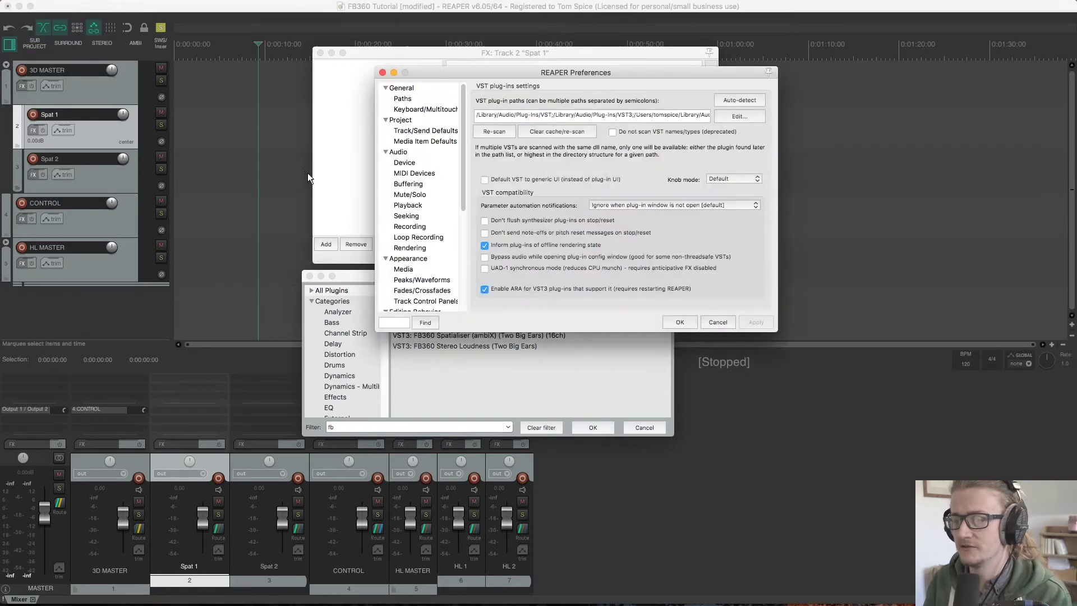
scroll(420, 196, "down", 5)
left_click(410, 233)
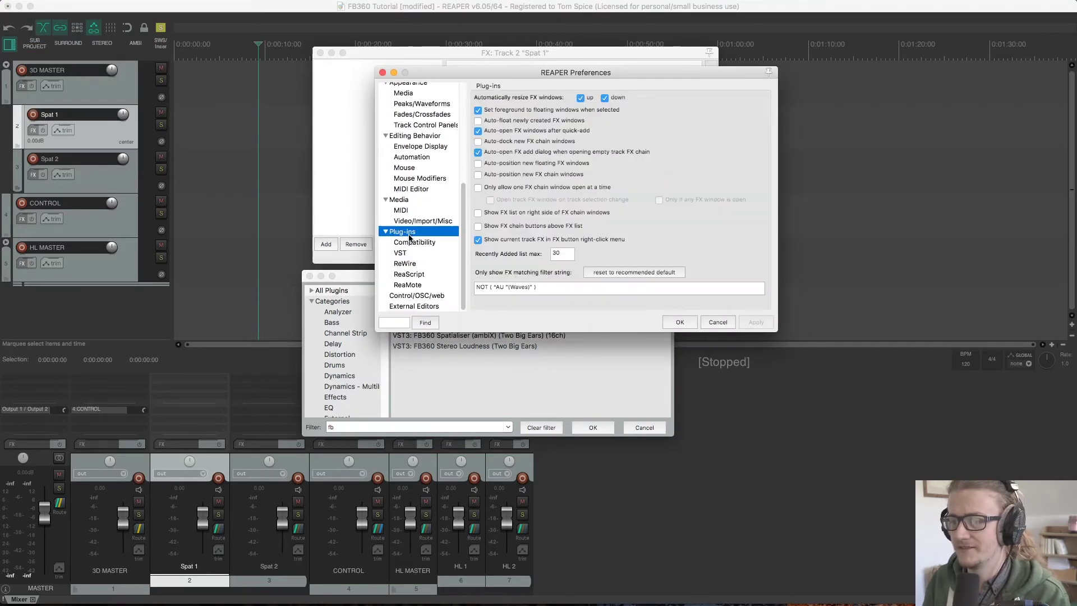
left_click(414, 253)
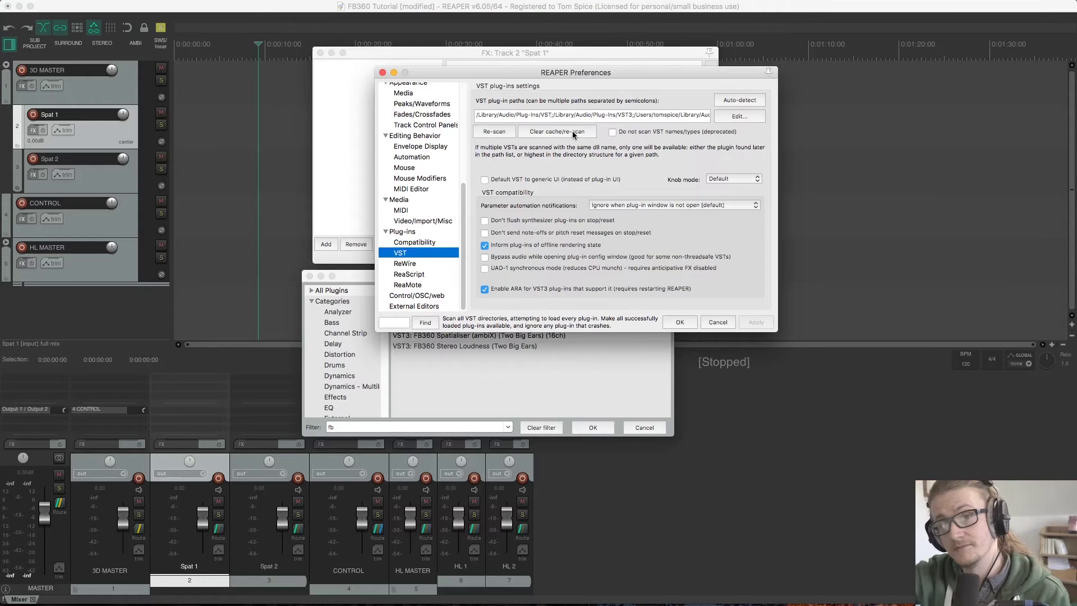
left_click(681, 322)
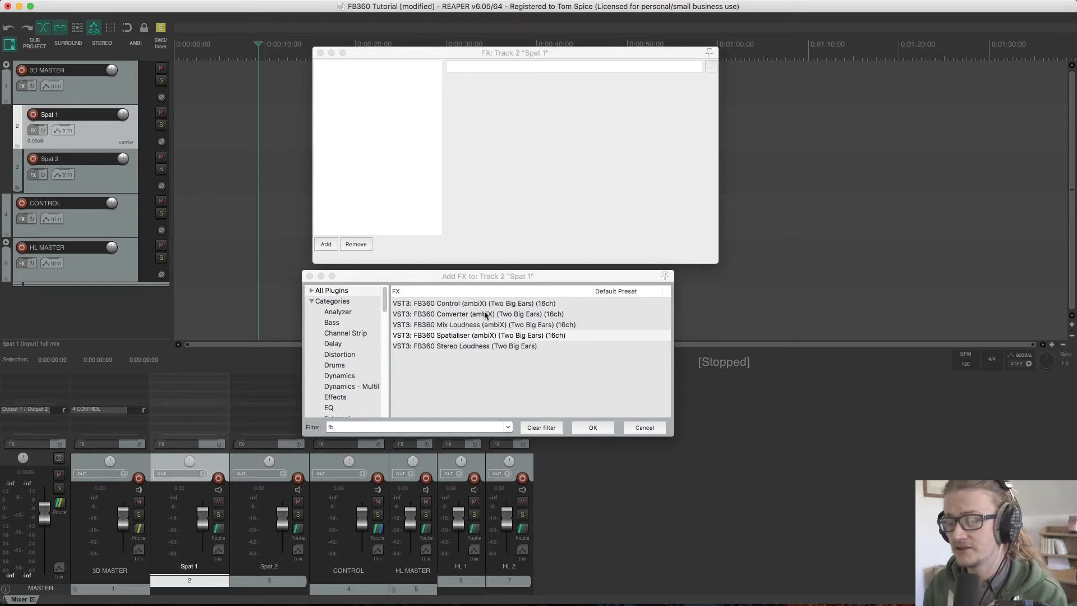
Add FB360 Spatialiser to Spat 1 and place the source at -5.07° azimuth, 2.48 m
left_click_drag(499, 339, 386, 132)
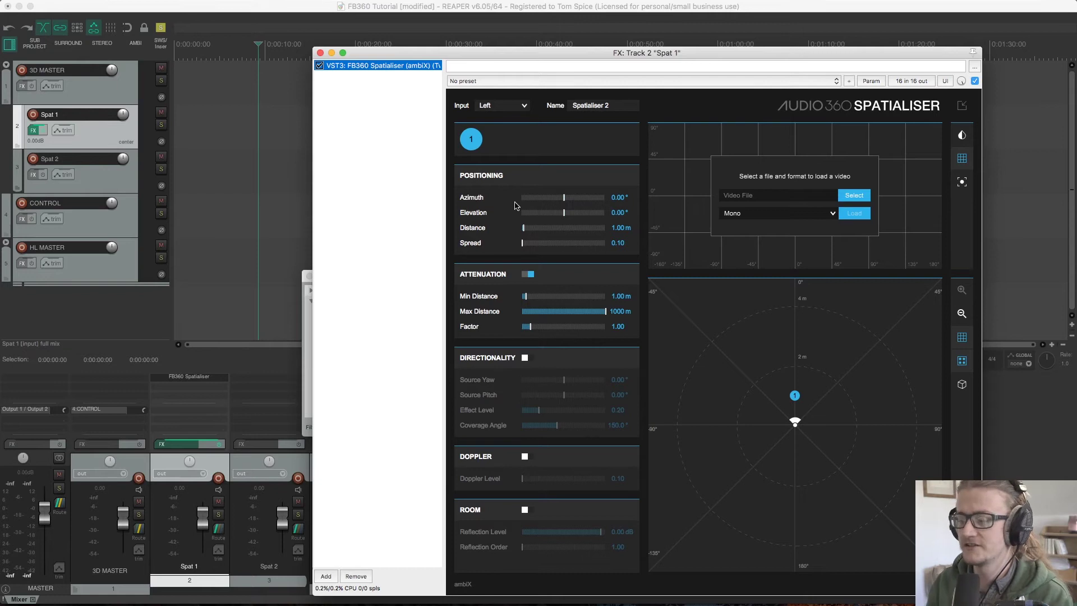
left_click_drag(792, 398, 788, 352)
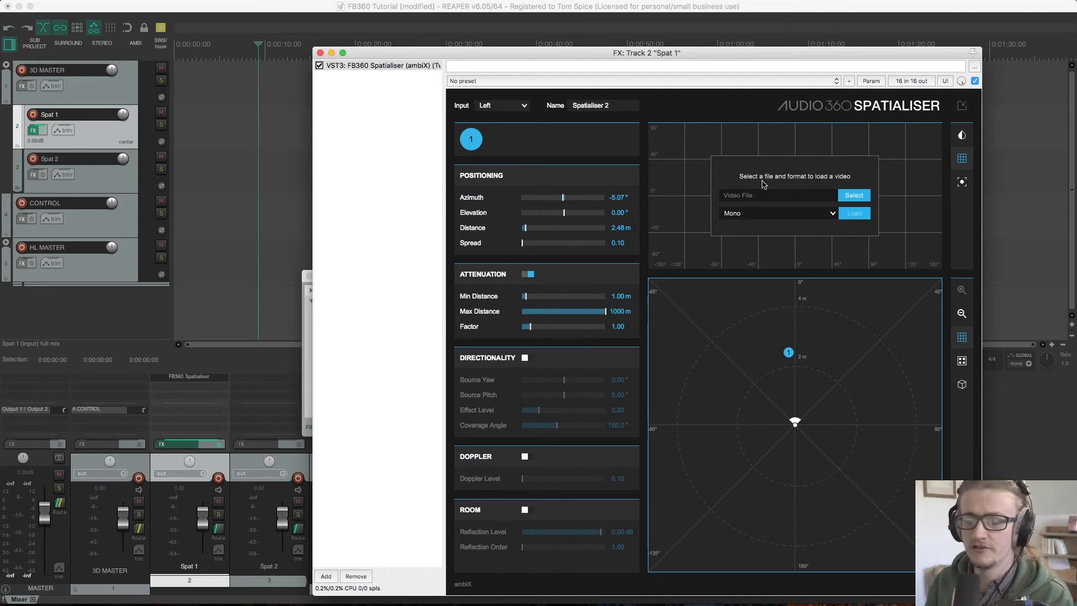
Add FB360 Spatialiser (ambiX) to the Spat 2 track's FX chain
left_click(321, 53)
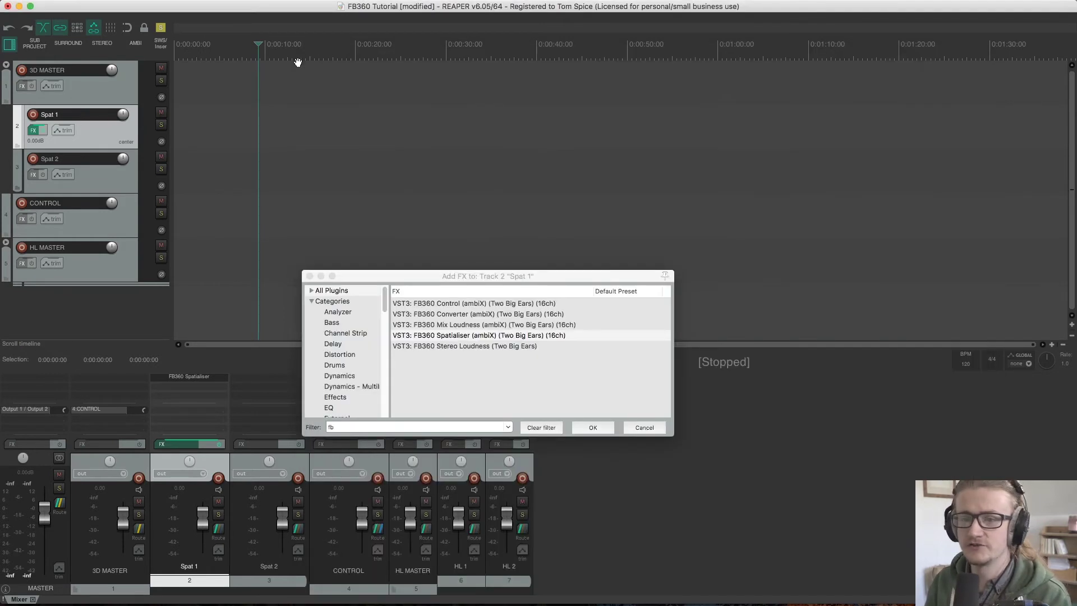
left_click(35, 174)
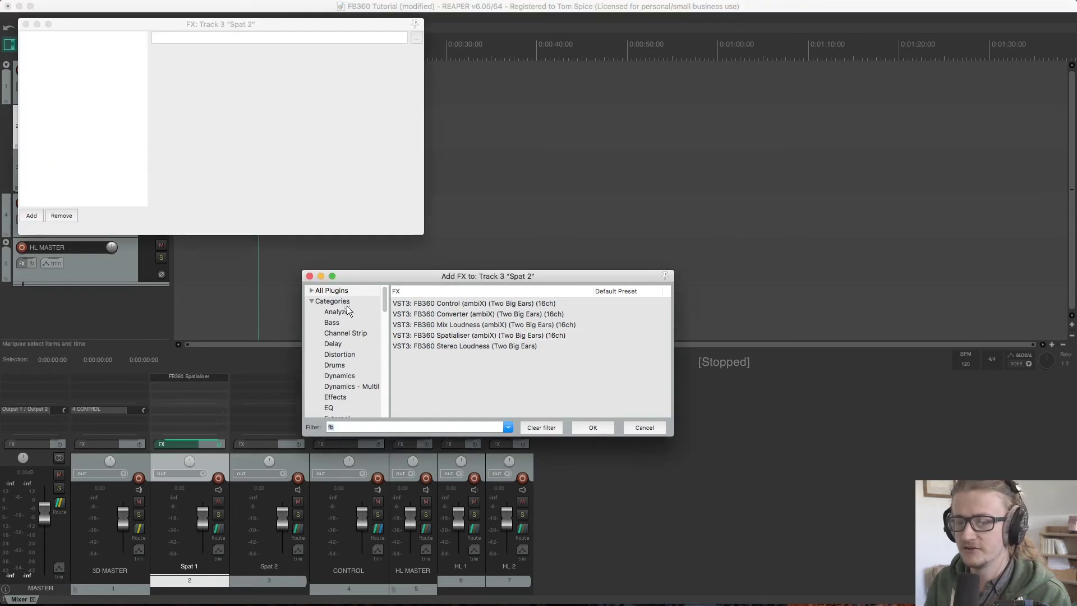
left_click(460, 335)
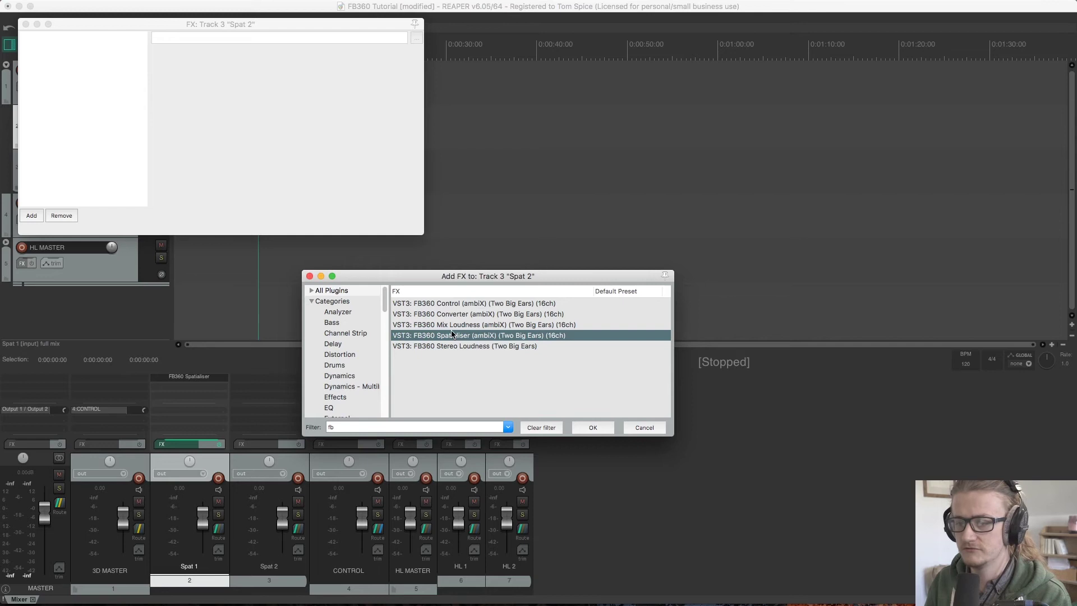
left_click_drag(486, 335, 97, 133)
Check the Spatialiser on Spat 1 and Spat 2, then close all plugin windows
left_click(25, 24)
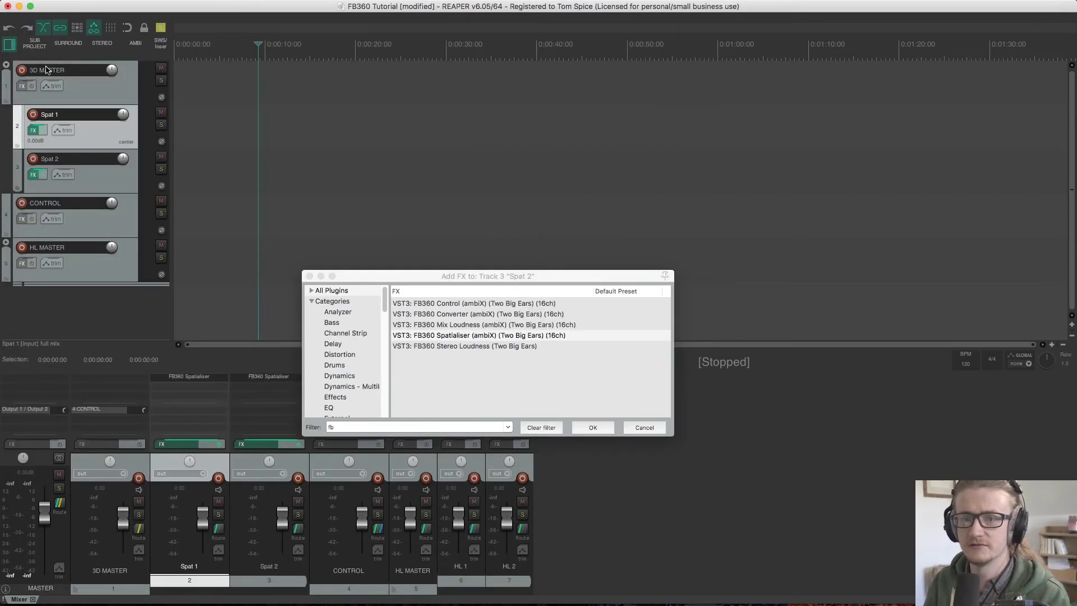
left_click(33, 133)
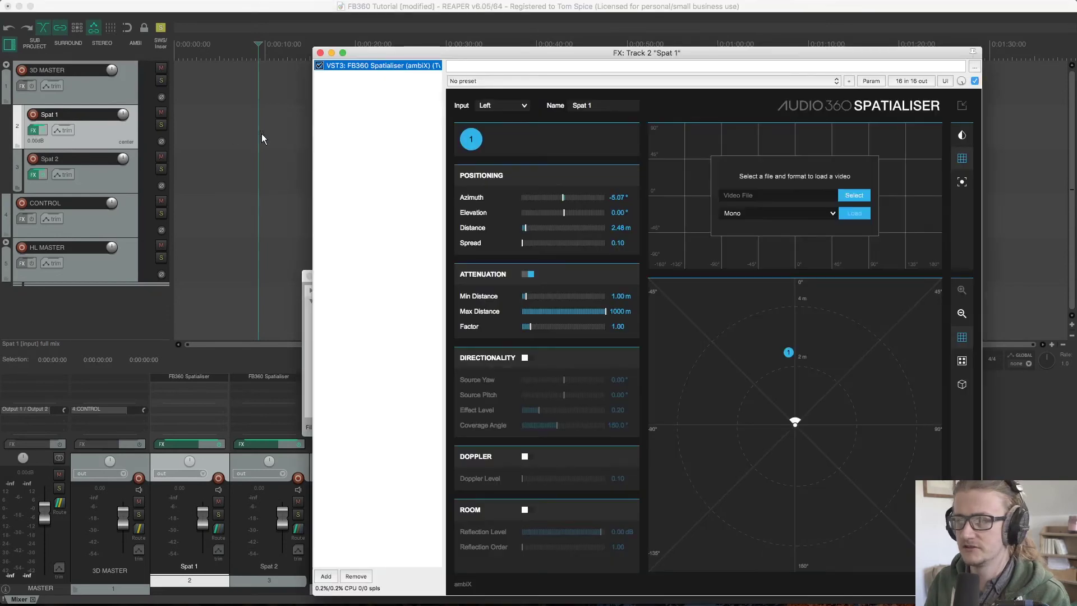
left_click(320, 53)
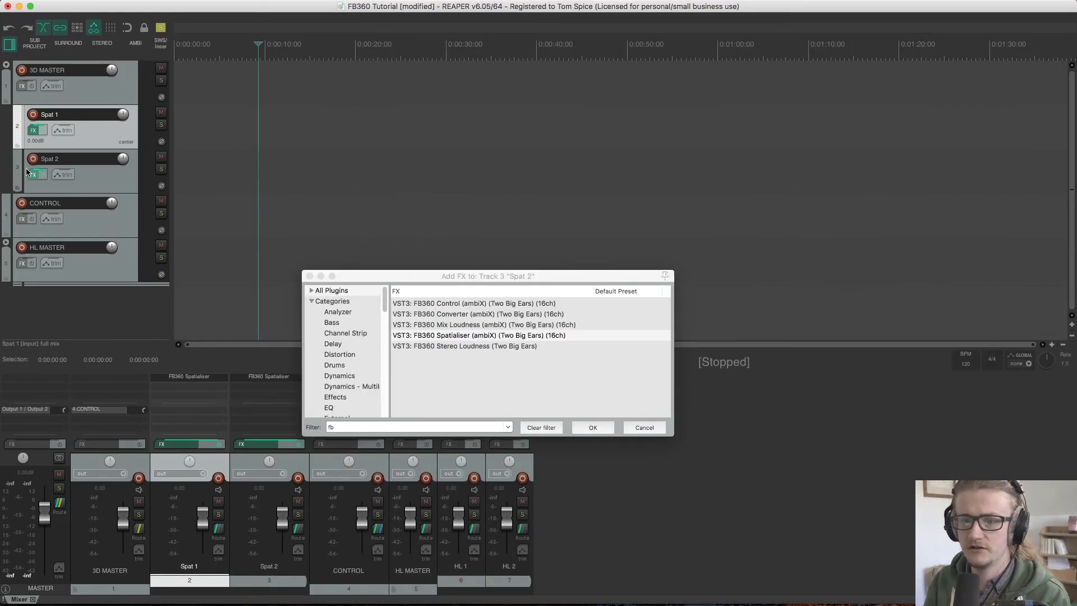
left_click(34, 176)
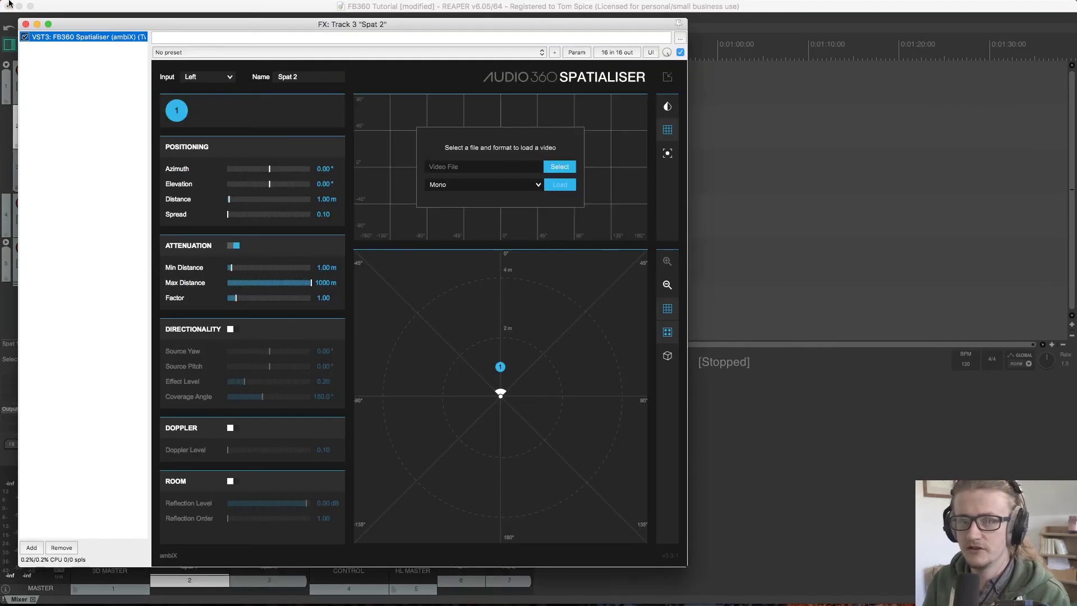
left_click(25, 24)
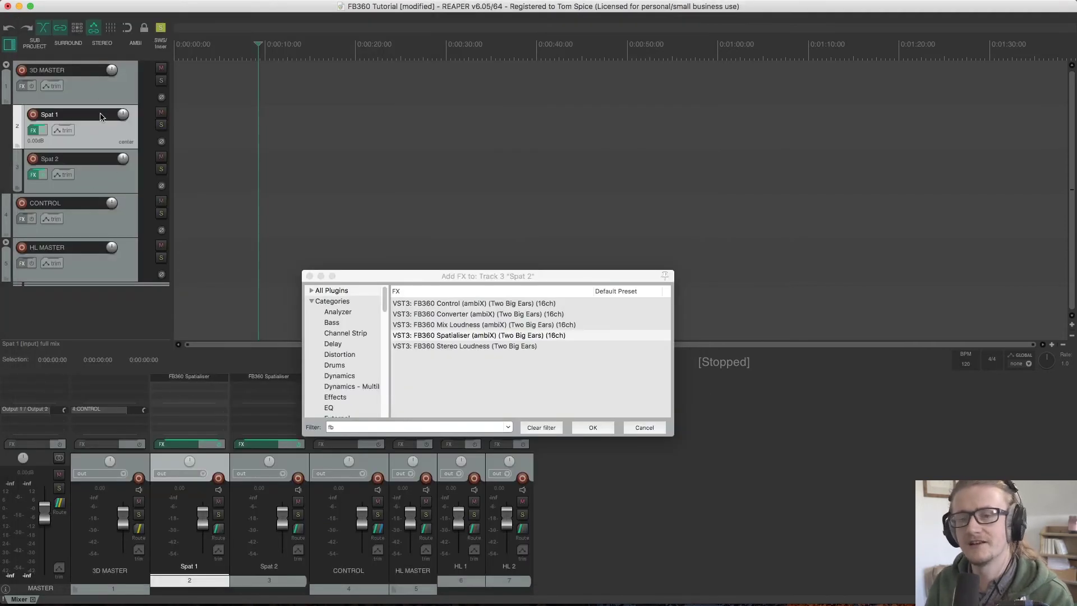
left_click(310, 276)
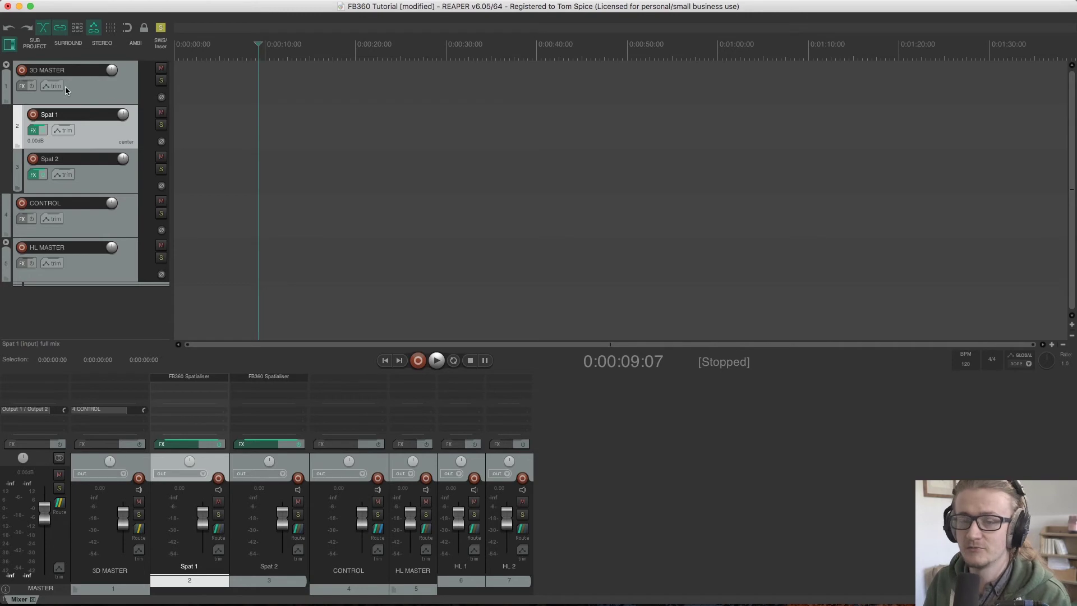
Load FB360 Converter, then FB360 Mix Loudness, into the 3D MASTER FX chain
left_click(25, 86)
left_click(416, 316)
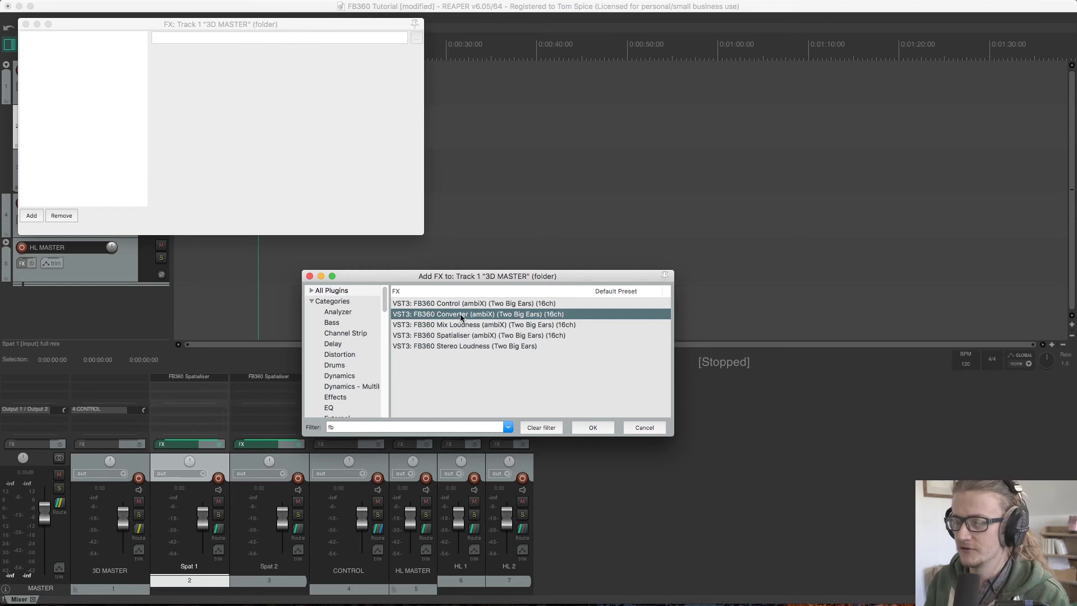
left_click_drag(457, 314, 97, 84)
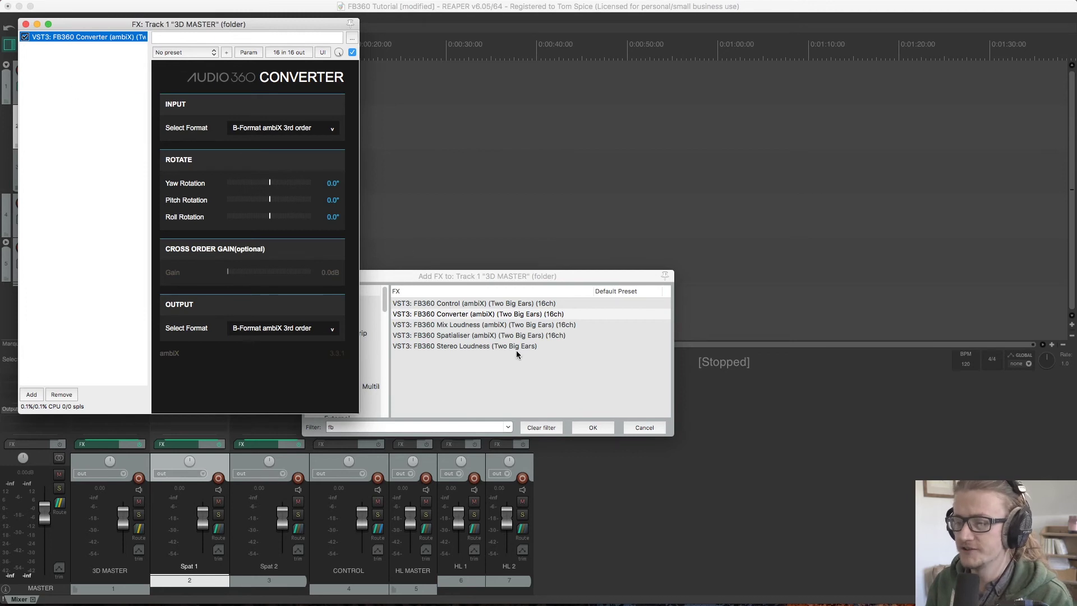
left_click(468, 325)
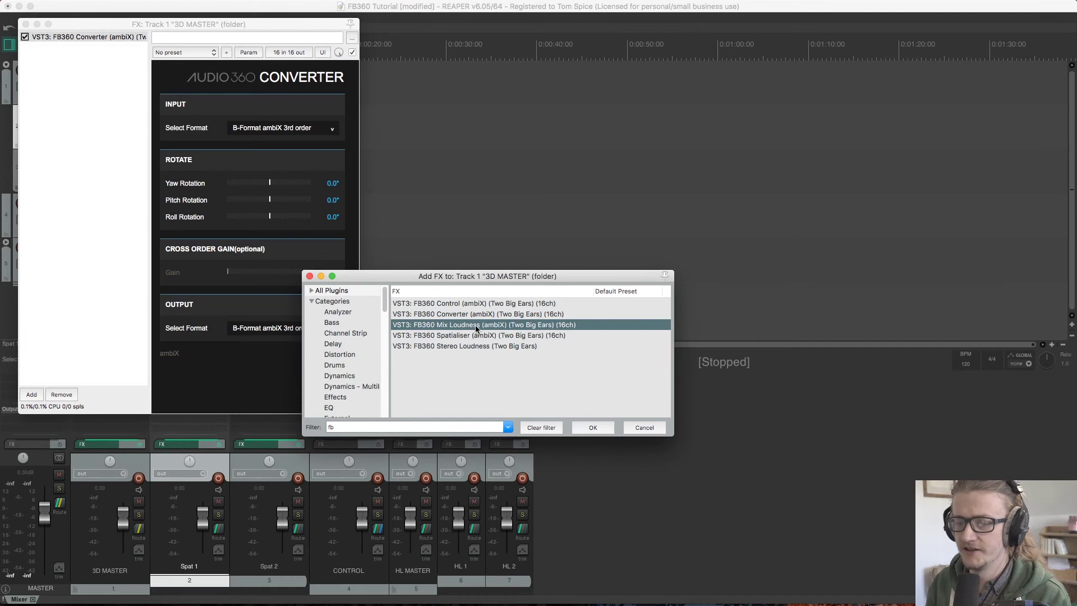
left_click_drag(477, 329, 83, 143)
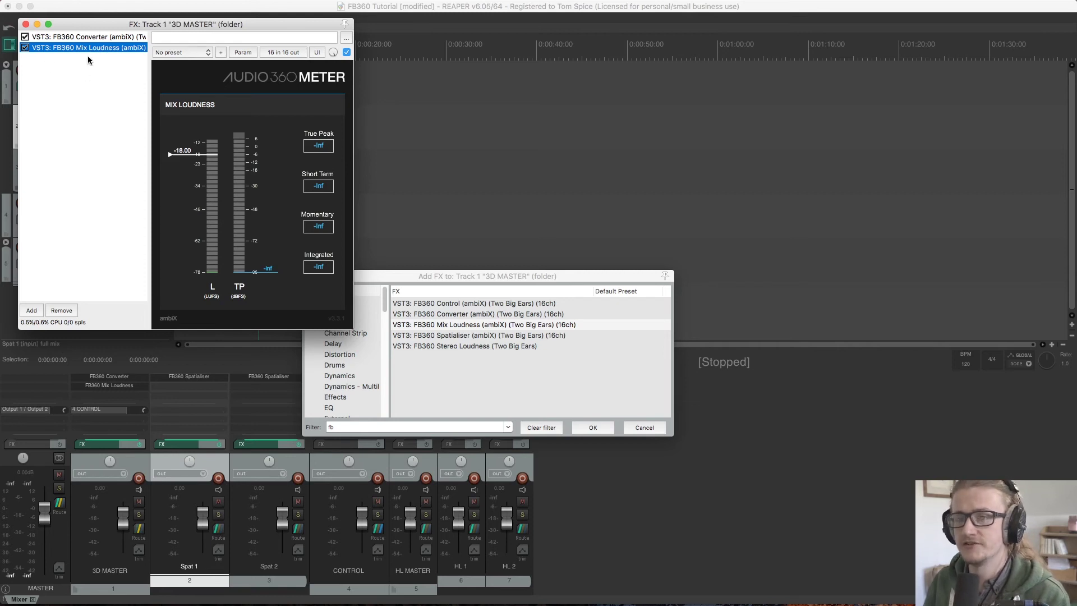
left_click(24, 24)
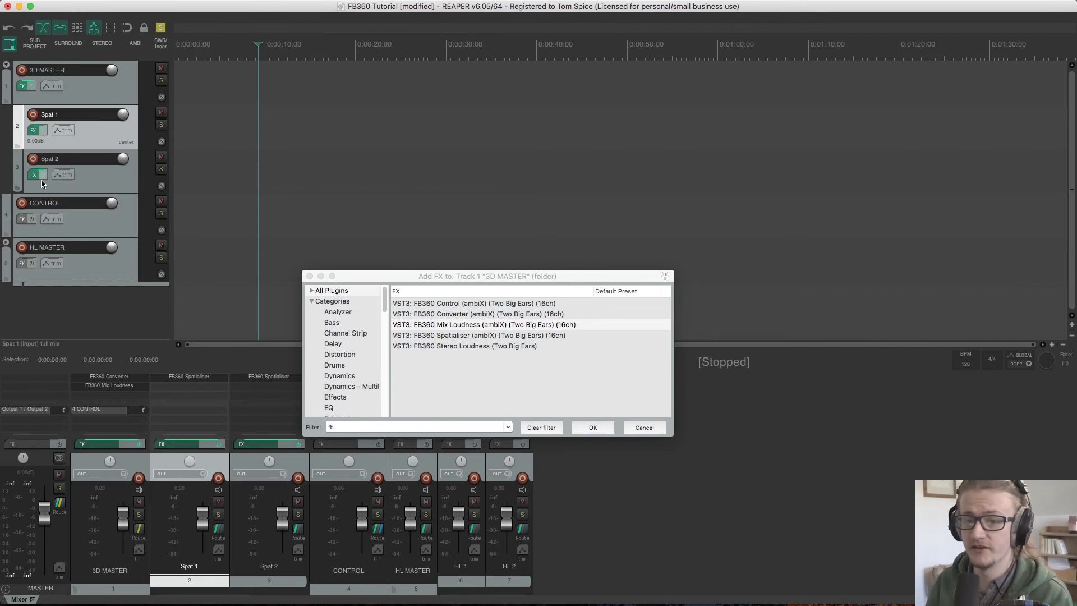
Add FB360 Control (ambiX) to the CONTROL track's FX chain
left_click(21, 219)
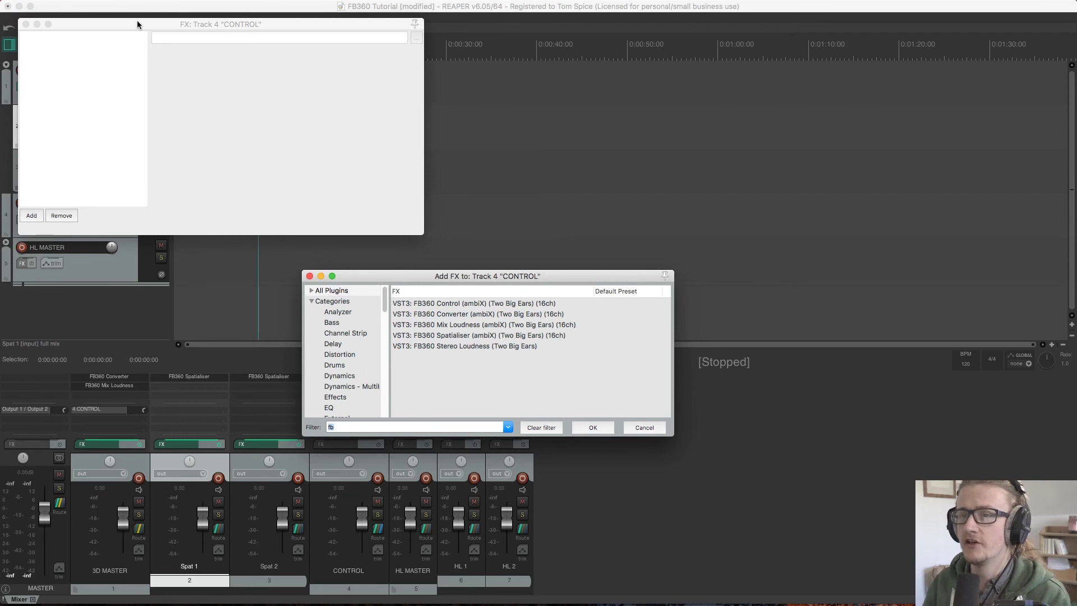
left_click_drag(137, 21, 422, 38)
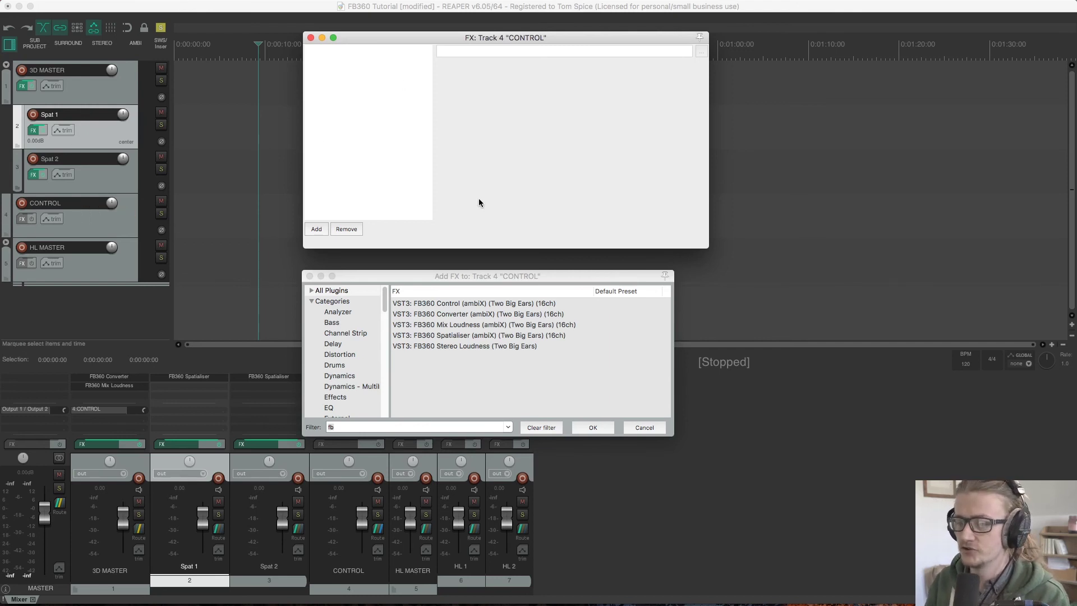
double_click(437, 304)
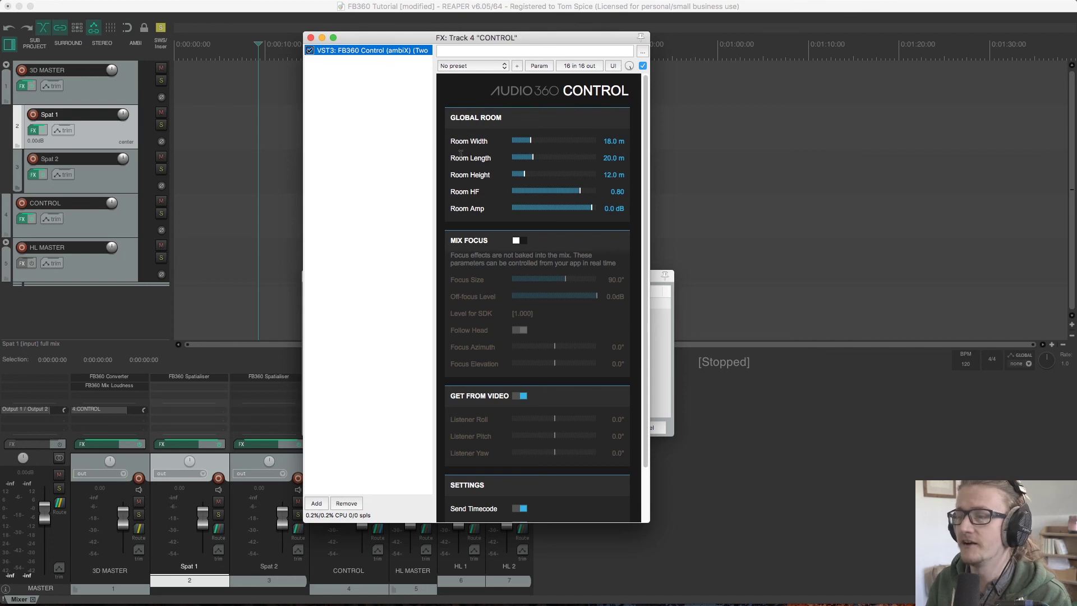
scroll(507, 178, "down", 1)
scroll(507, 178, "down", 1)
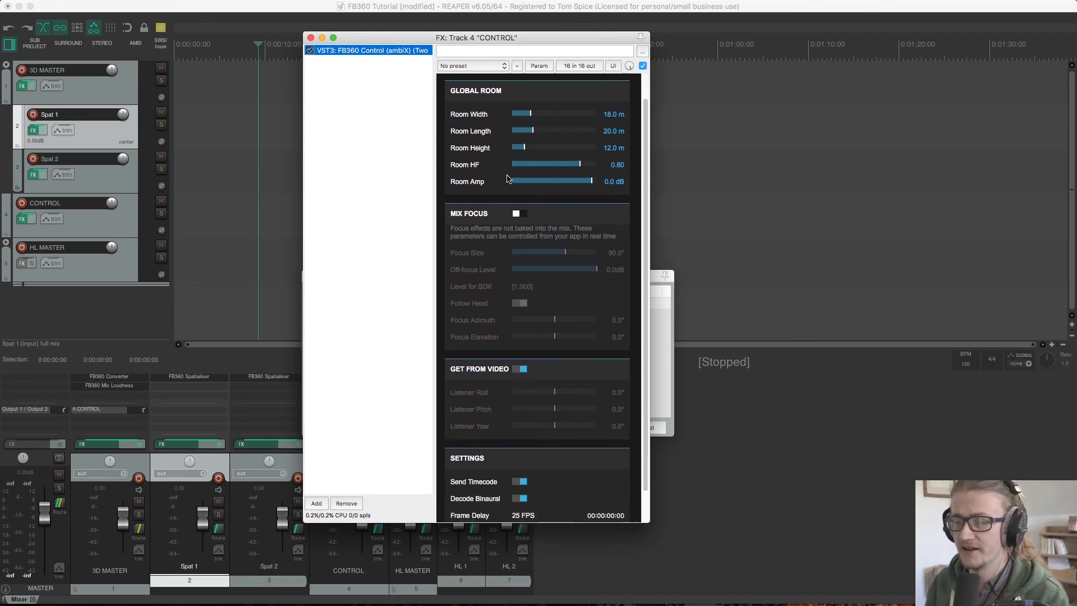
left_click(311, 38)
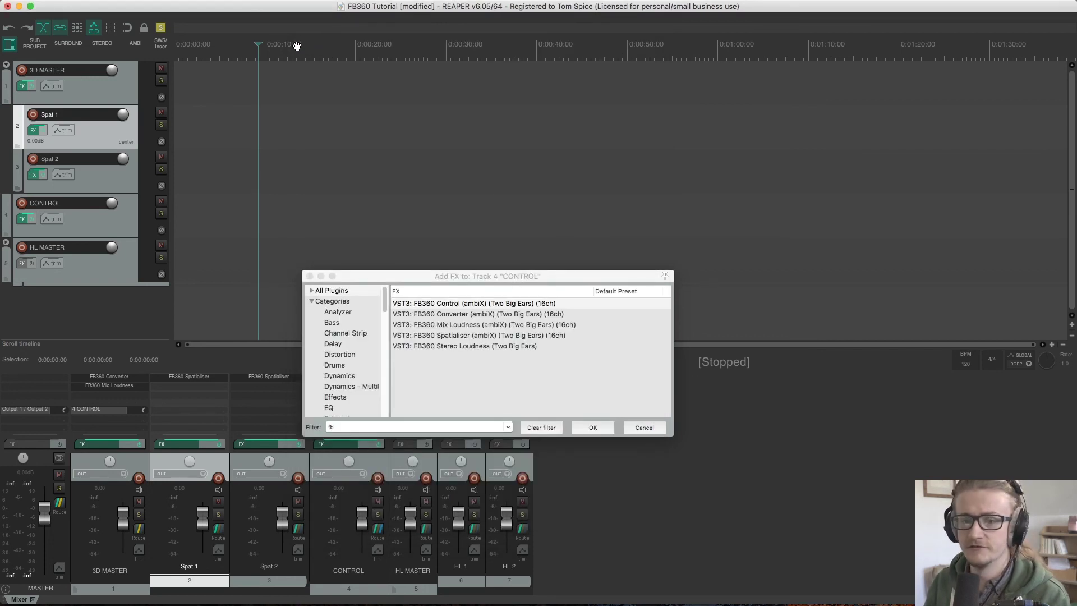
Add FB360 Stereo Loudness (ambiX) to the HL MASTER FX chain
left_click(100, 267)
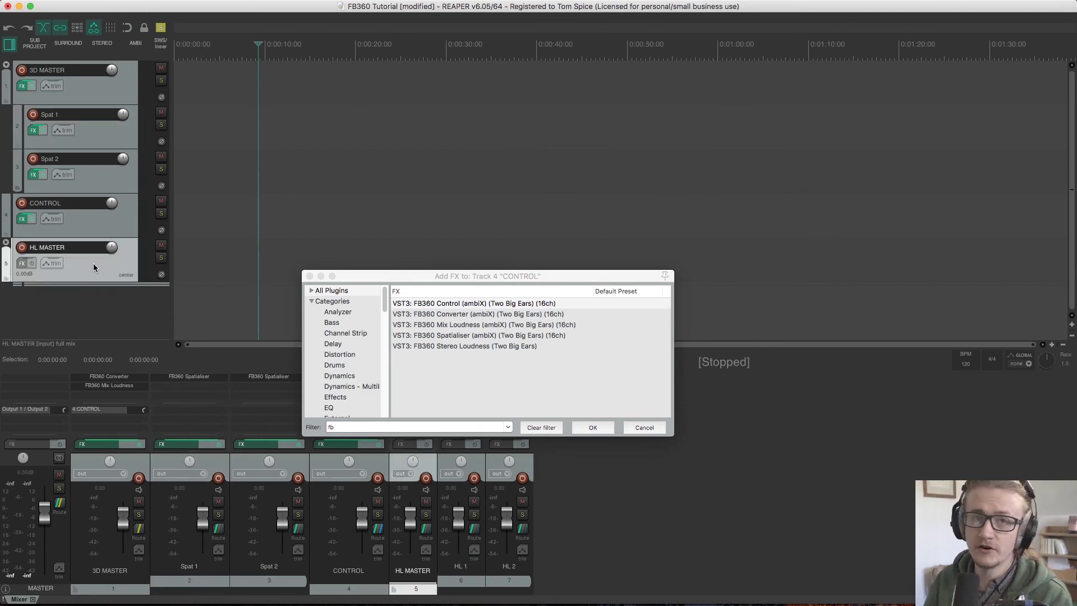
left_click(21, 261)
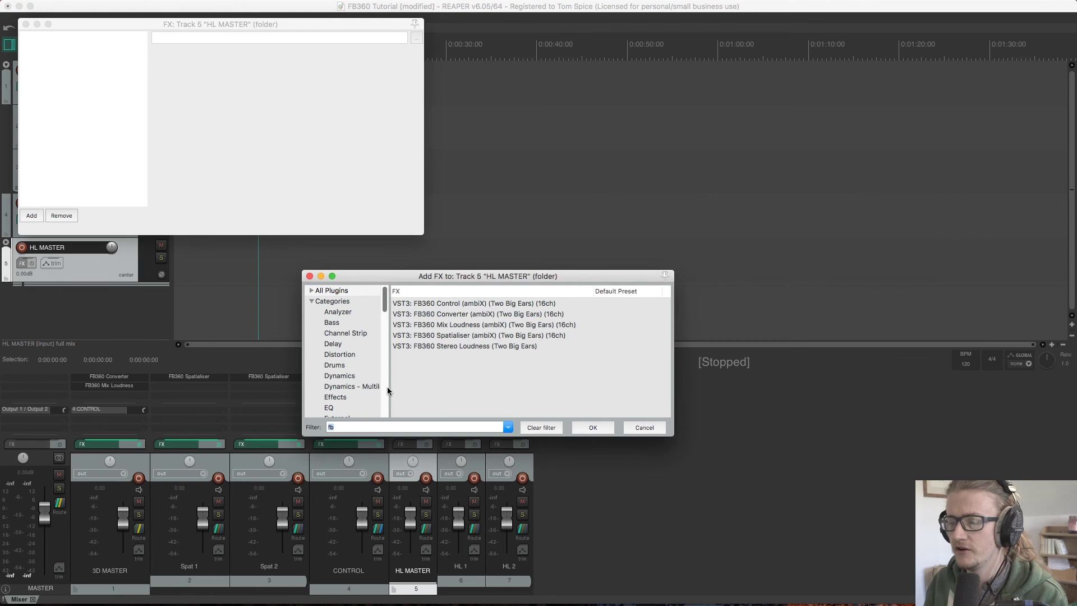
left_click_drag(475, 346, 80, 108)
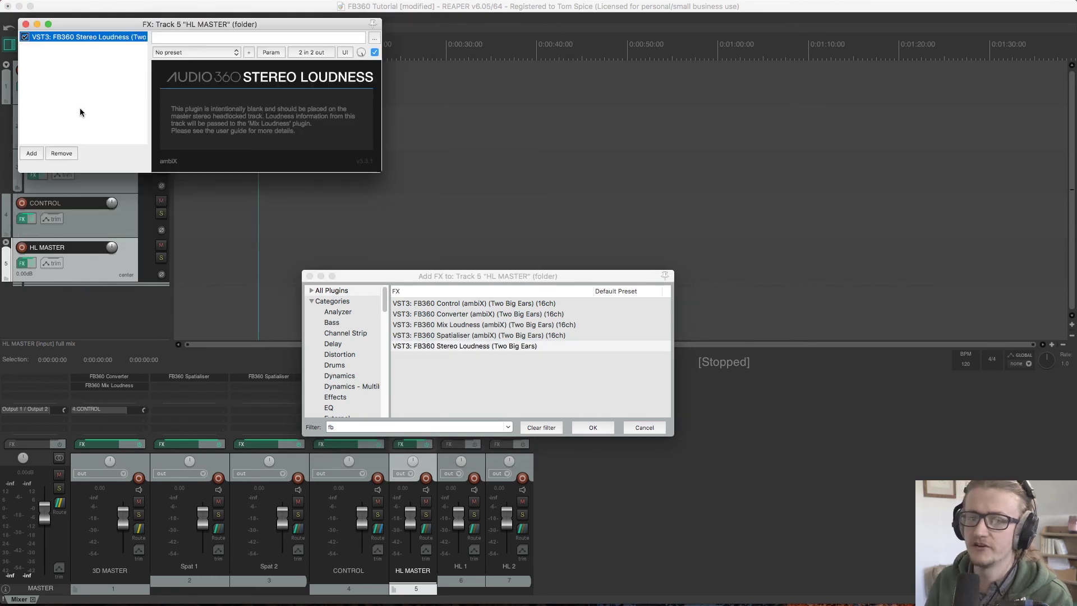